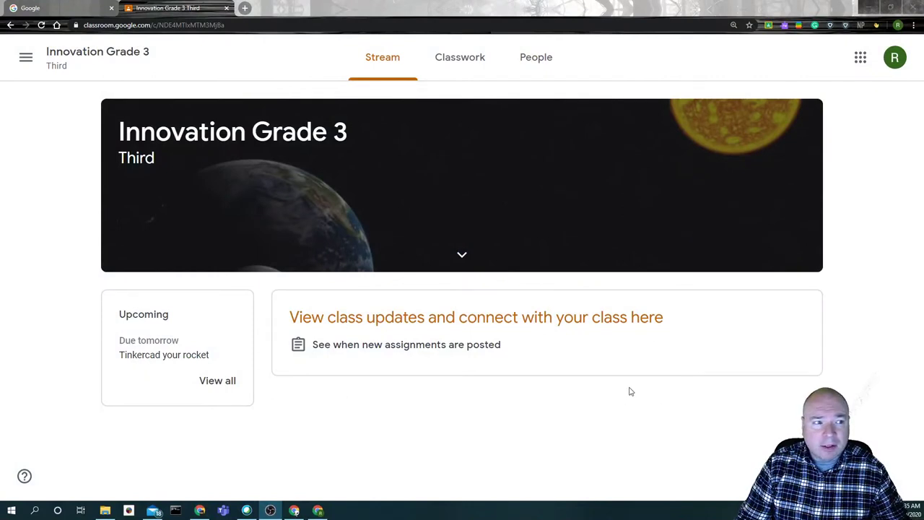
Open the "Research the Science of Travel to the Moon" assignment from the classwork and its "Fun Moon Facts for Kids" website
click(471, 71)
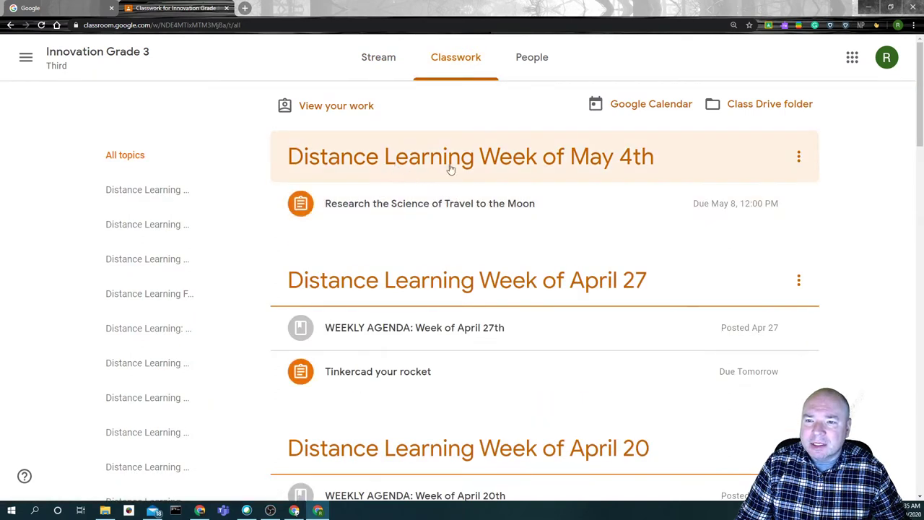
click(478, 205)
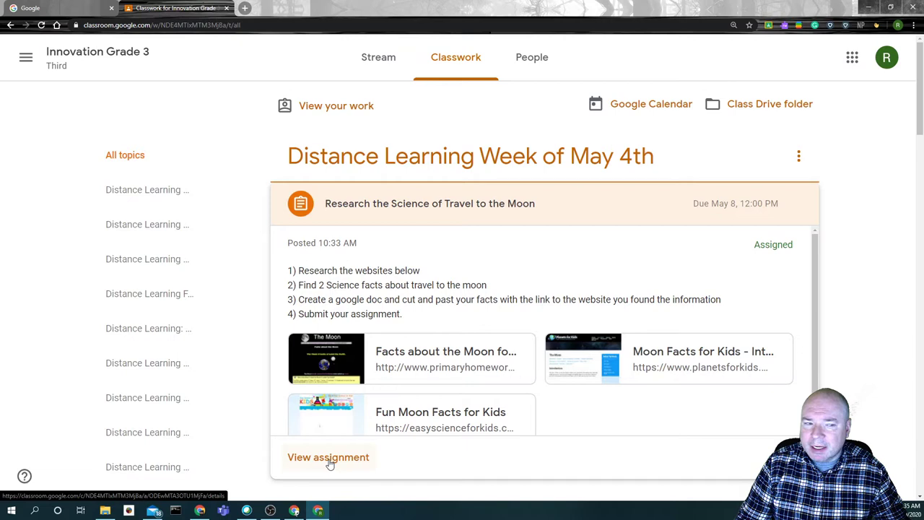
click(328, 460)
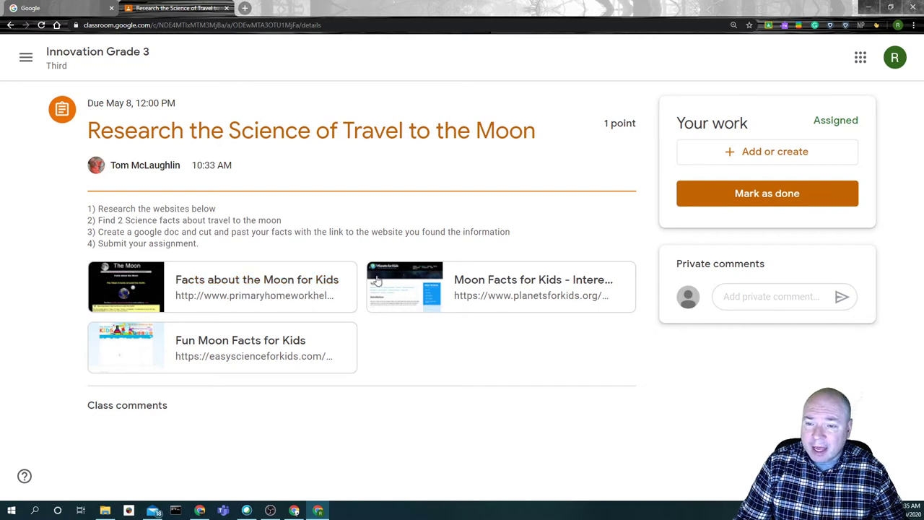
click(264, 344)
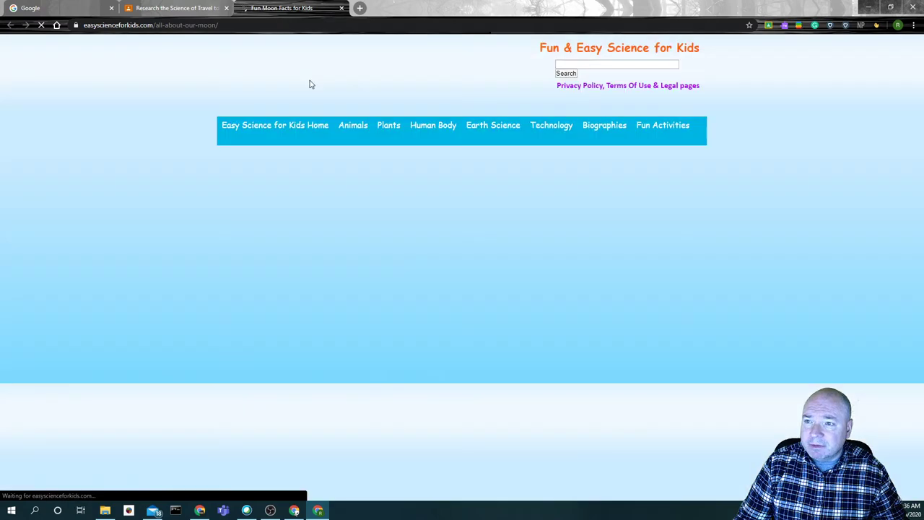
Read through the moon page, including its fun facts and Q&A, for science facts about travel to the moon
scroll(296, 265, down, 2)
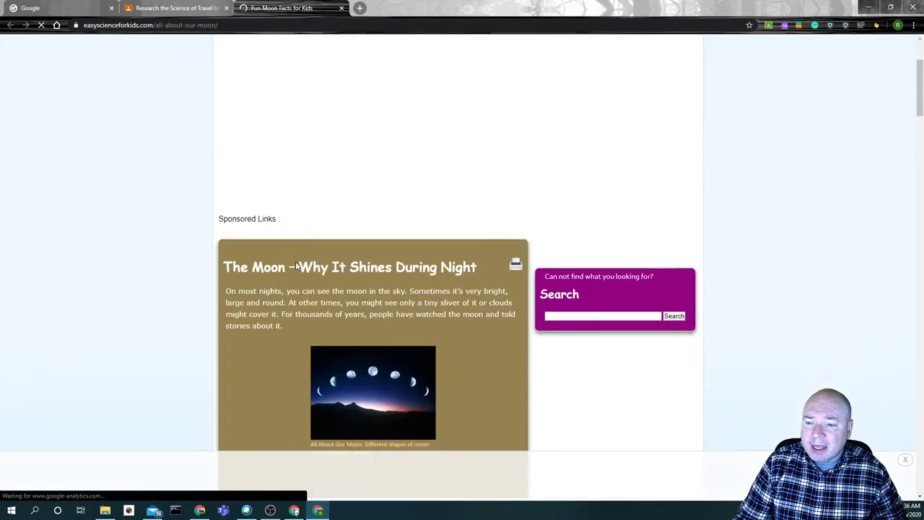
scroll(296, 265, down, 5)
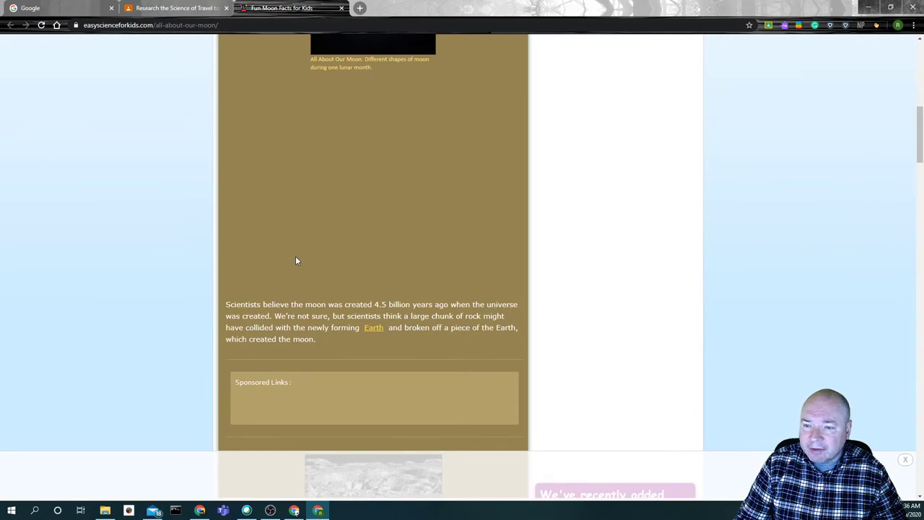
scroll(295, 260, down, 4)
scroll(294, 264, down, 1)
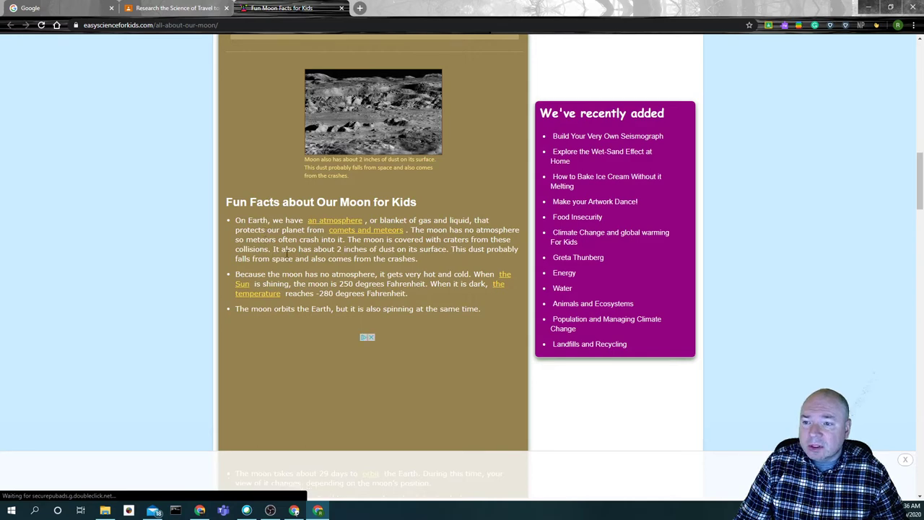
scroll(372, 244, down, 1)
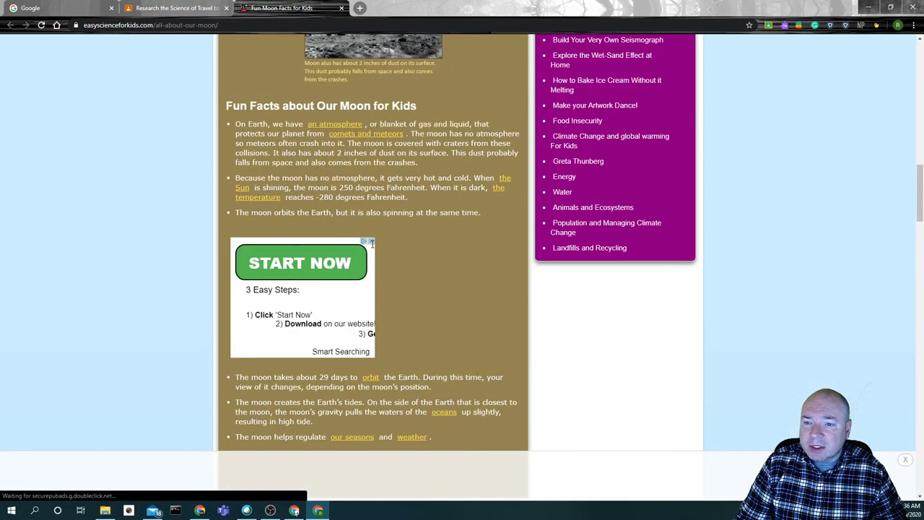
scroll(401, 256, down, 2)
scroll(401, 256, down, 3)
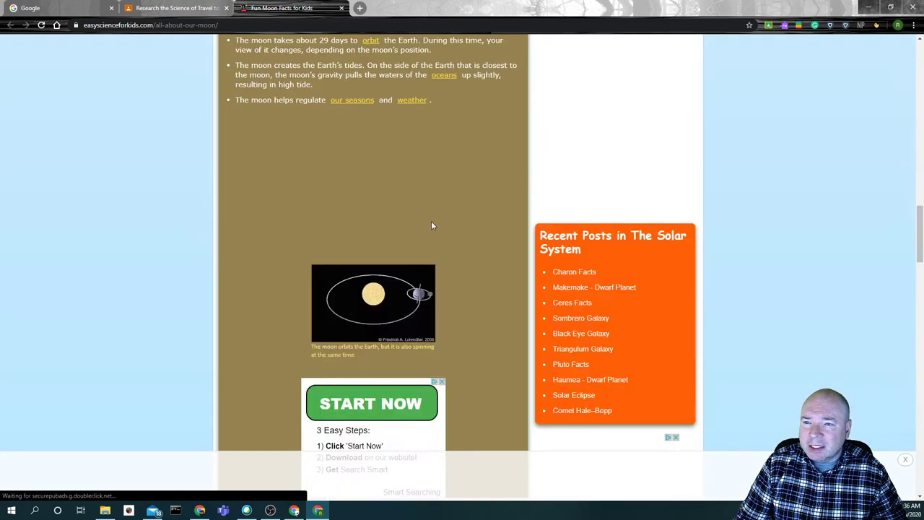
scroll(427, 221, down, 5)
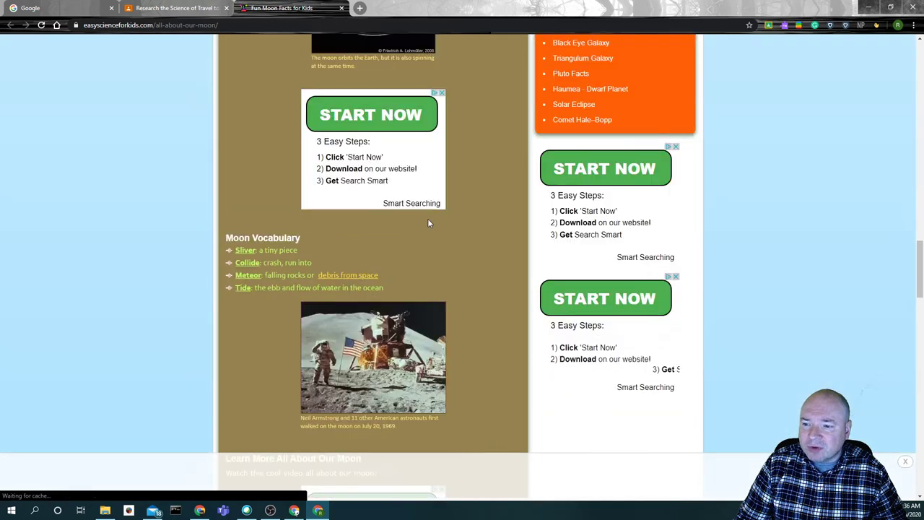
scroll(427, 227, down, 4)
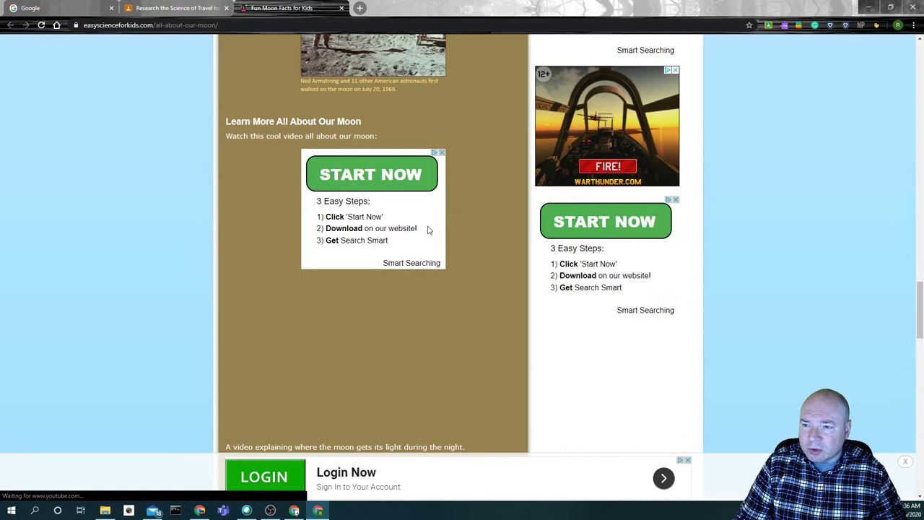
scroll(331, 310, down, 3)
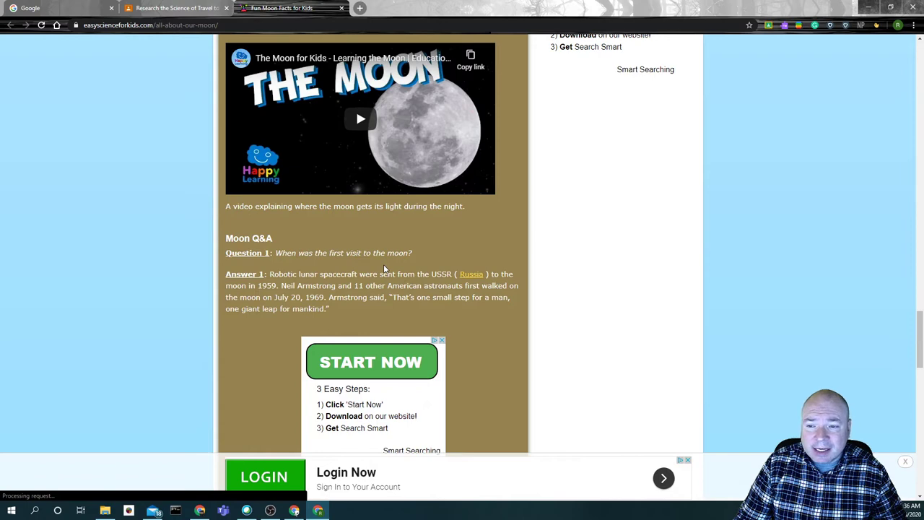
scroll(383, 269, down, 3)
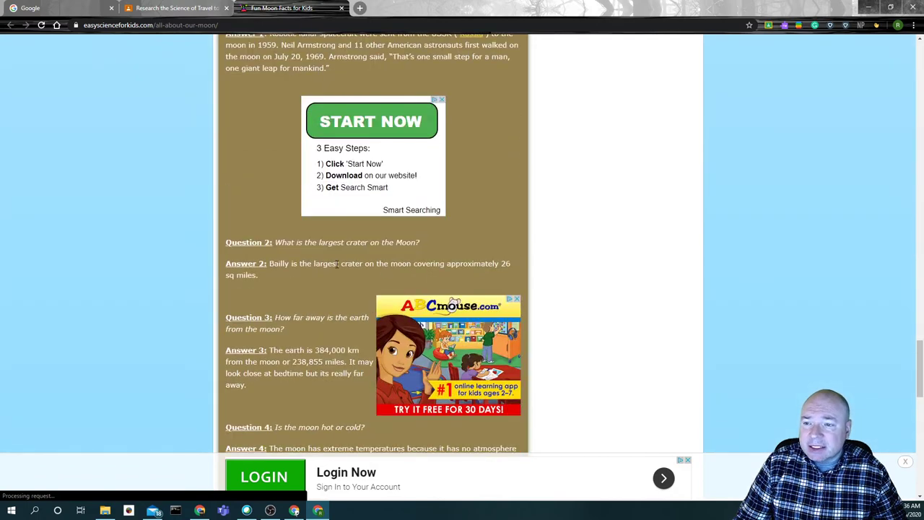
scroll(326, 280, down, 1)
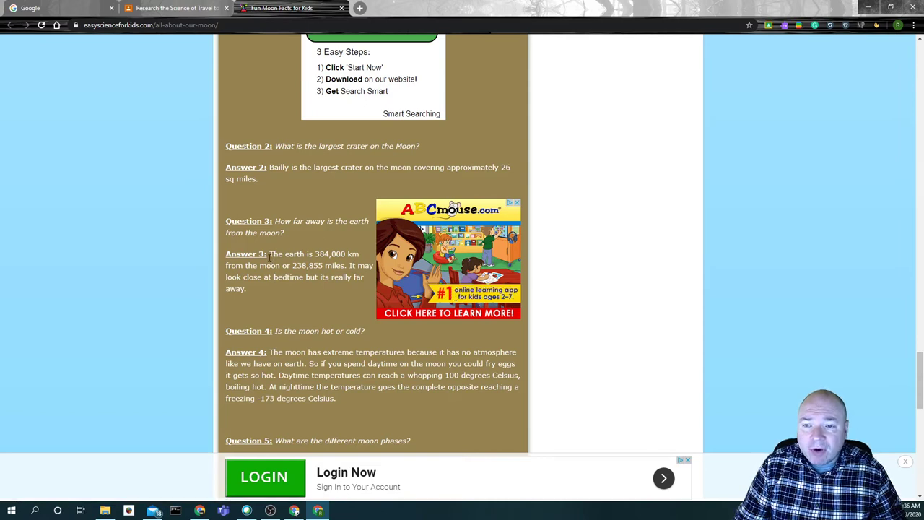
scroll(277, 287, down, 2)
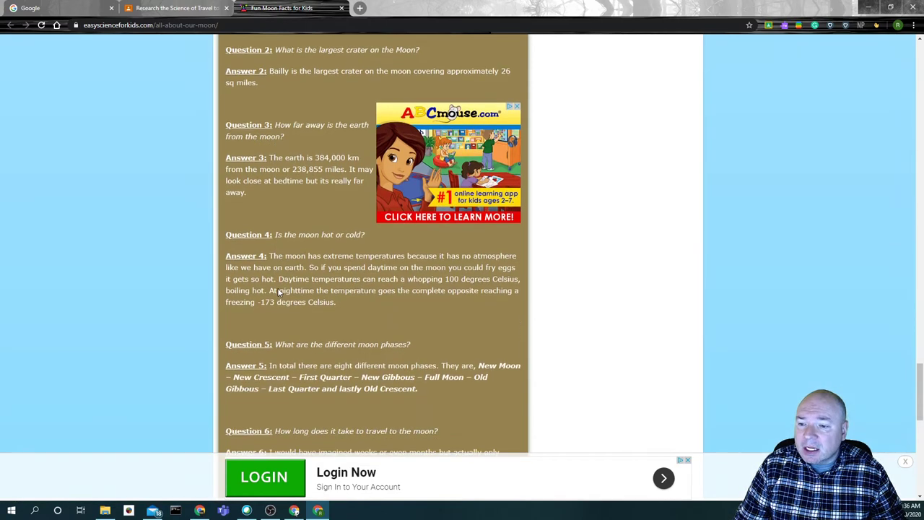
scroll(281, 313, down, 1)
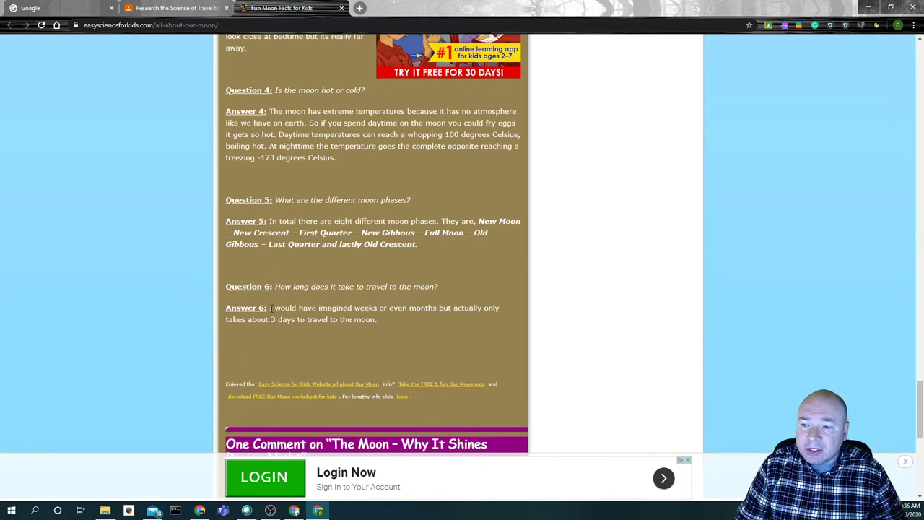
Copy the text of Answer 6 about how long it takes to travel to the moon
drag(273, 309, 375, 318)
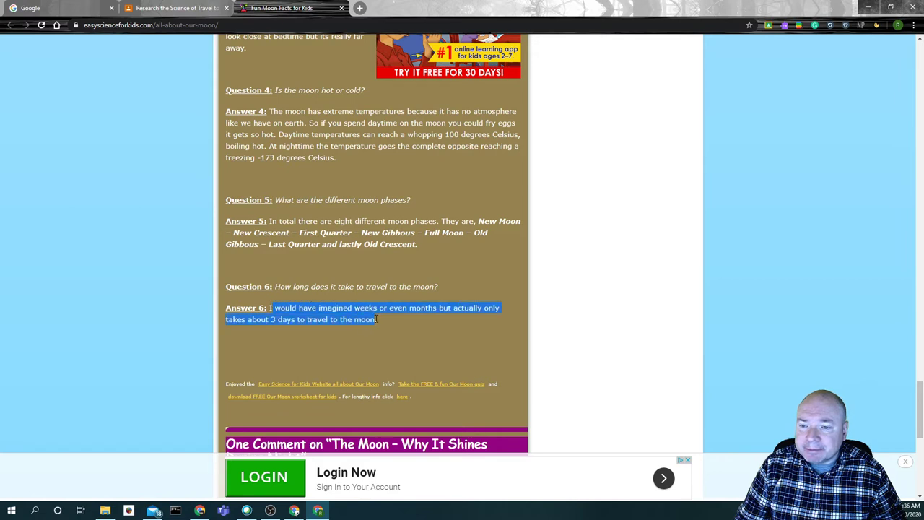
click(299, 318)
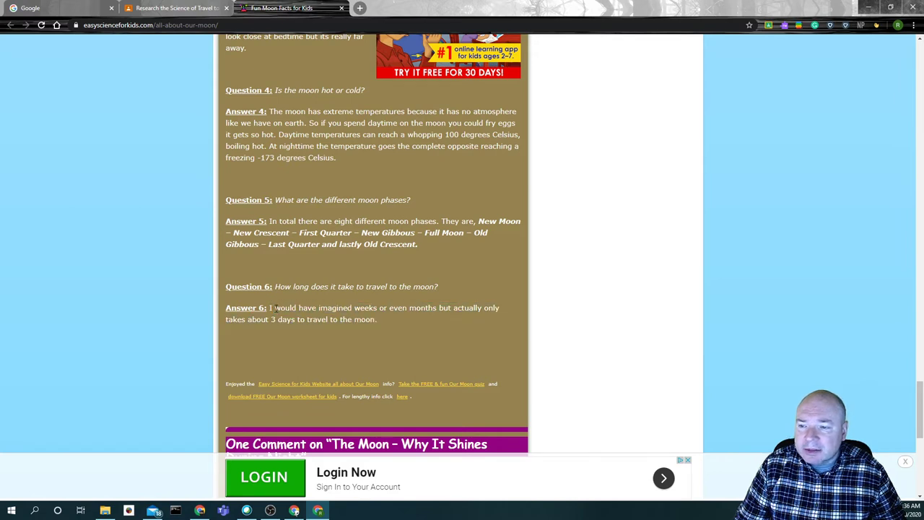
drag(268, 308, 376, 320)
right_click(365, 317)
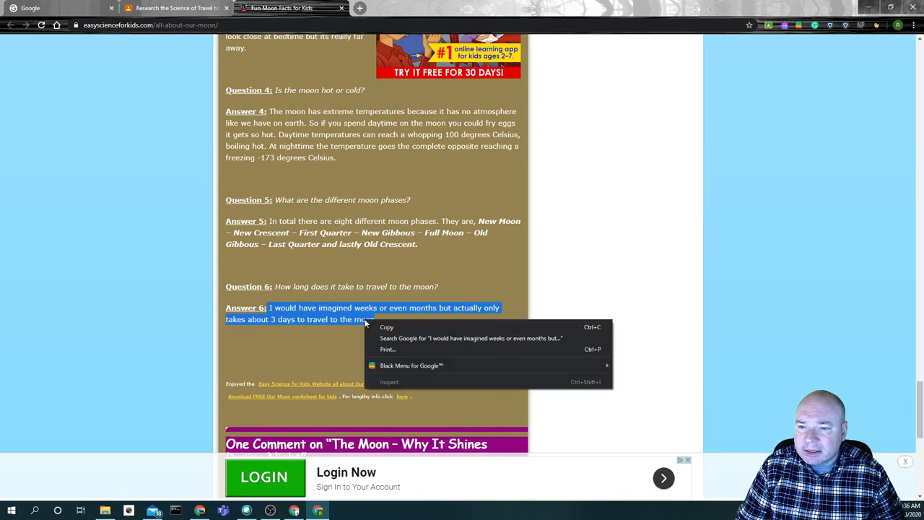
click(381, 325)
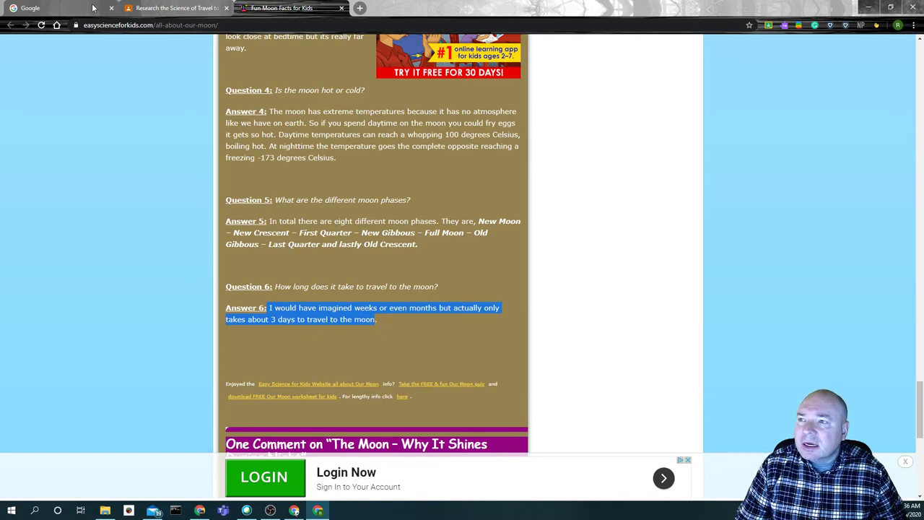
Create a new Google Docs document as work for the moon assignment and set its zoom to 200%
click(145, 8)
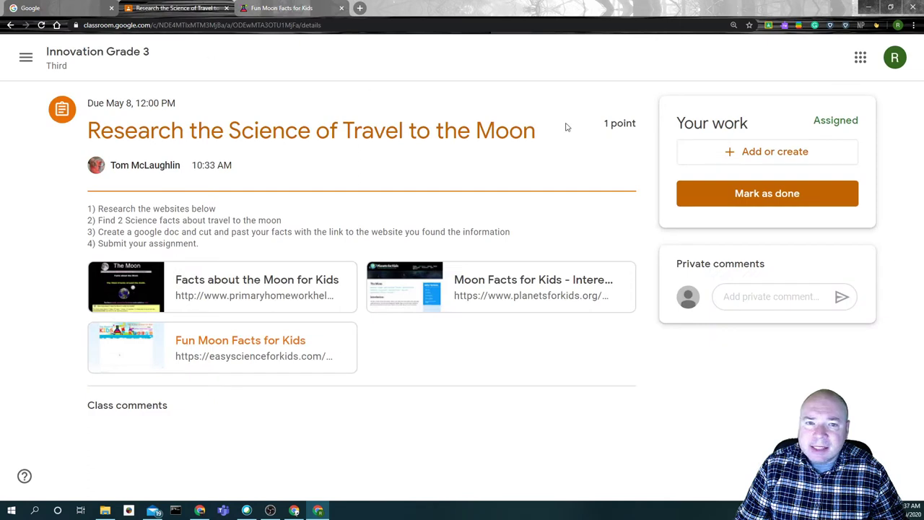
click(762, 153)
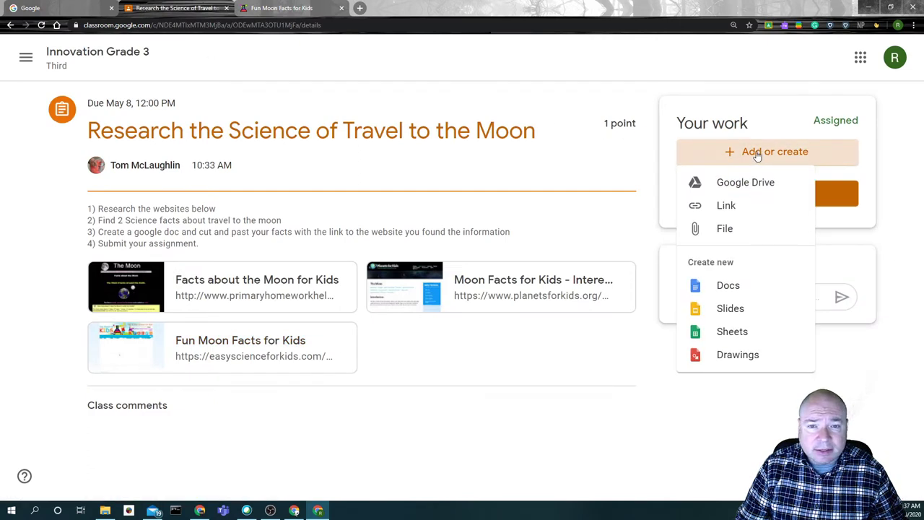
click(724, 285)
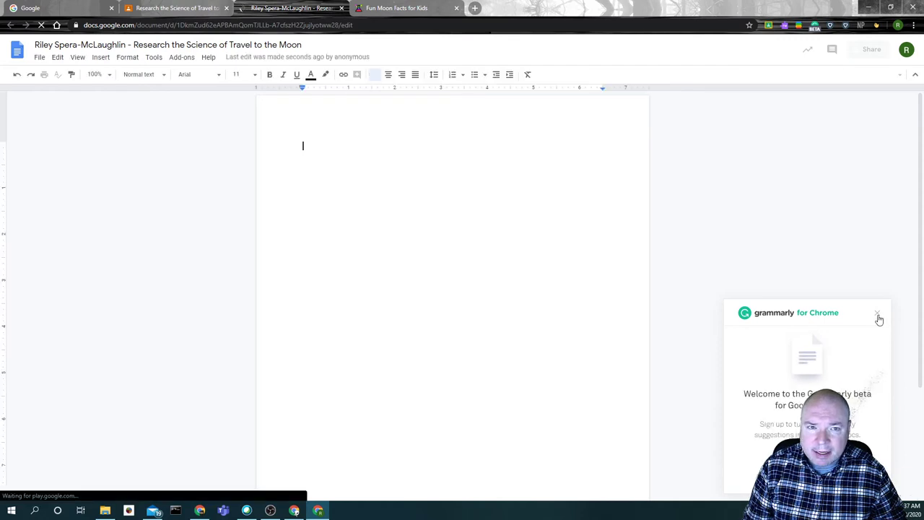
click(877, 316)
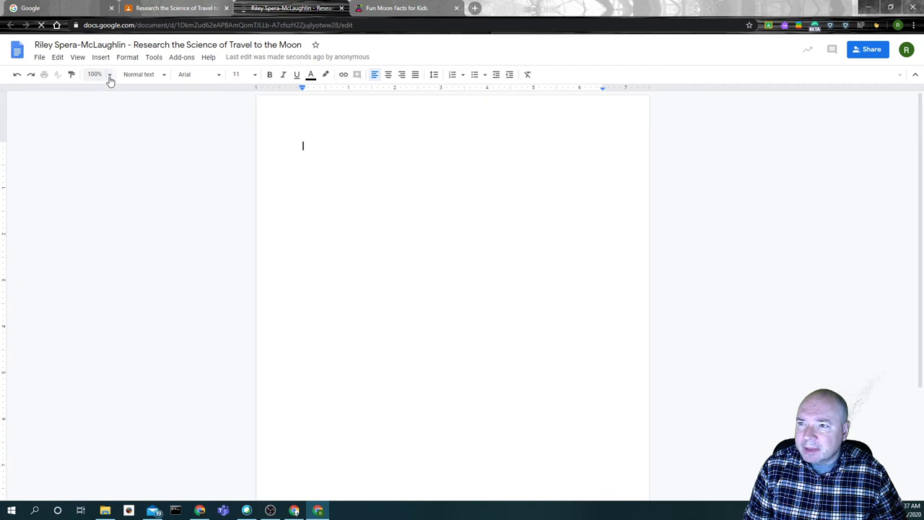
click(109, 76)
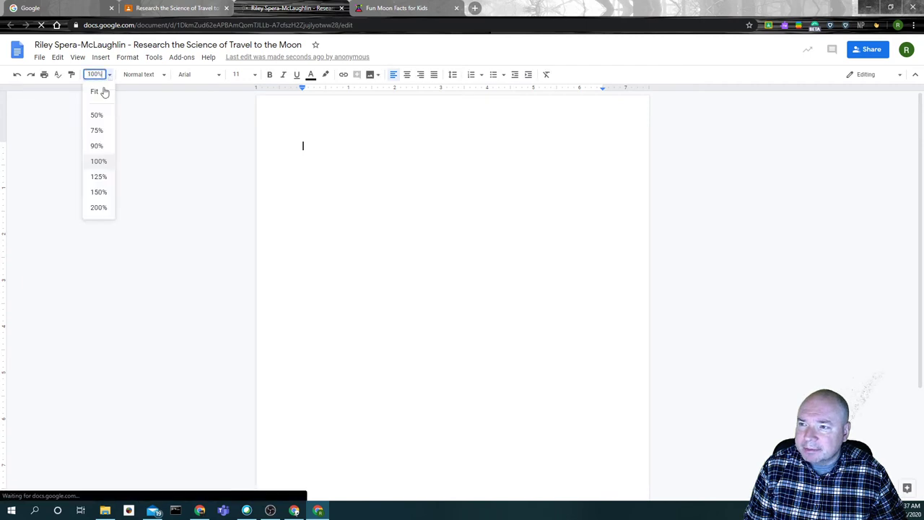
click(98, 207)
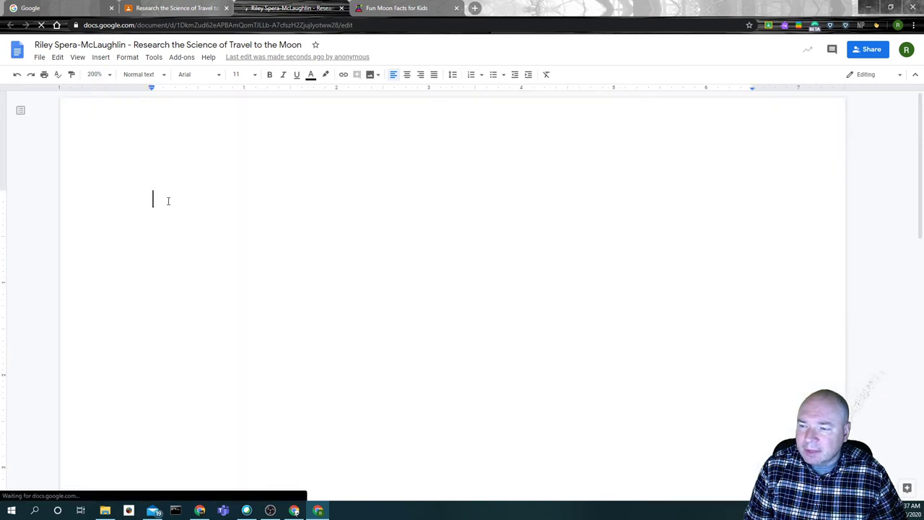
Paste the copied moon travel fact into the document without formatting and start a new line below it
key(ctrl+v)
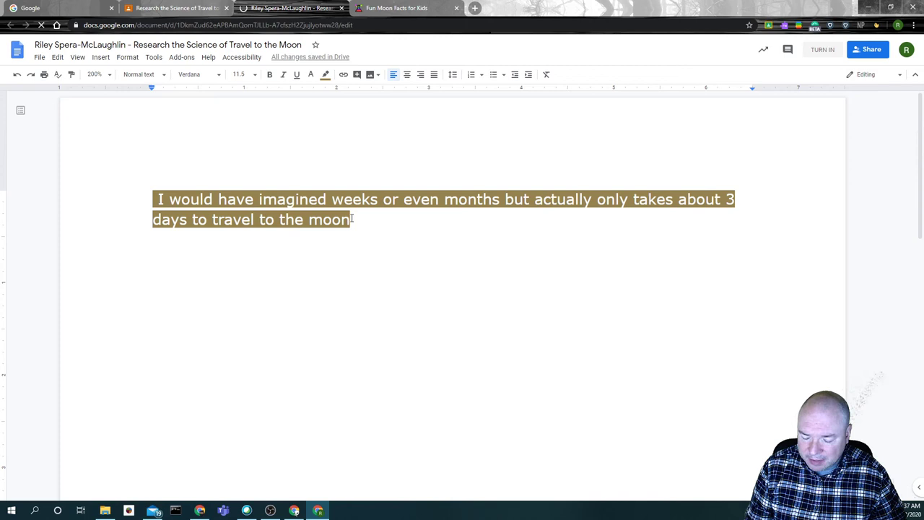
key(ctrl+z)
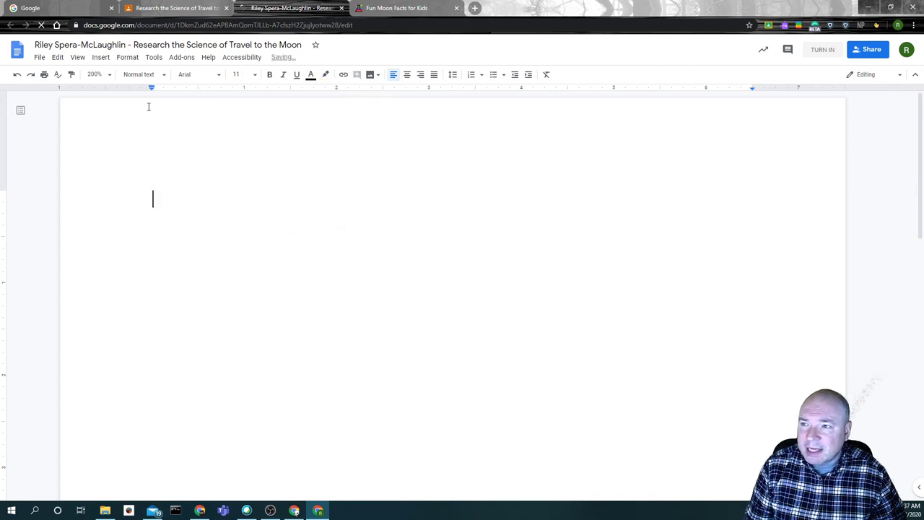
click(58, 59)
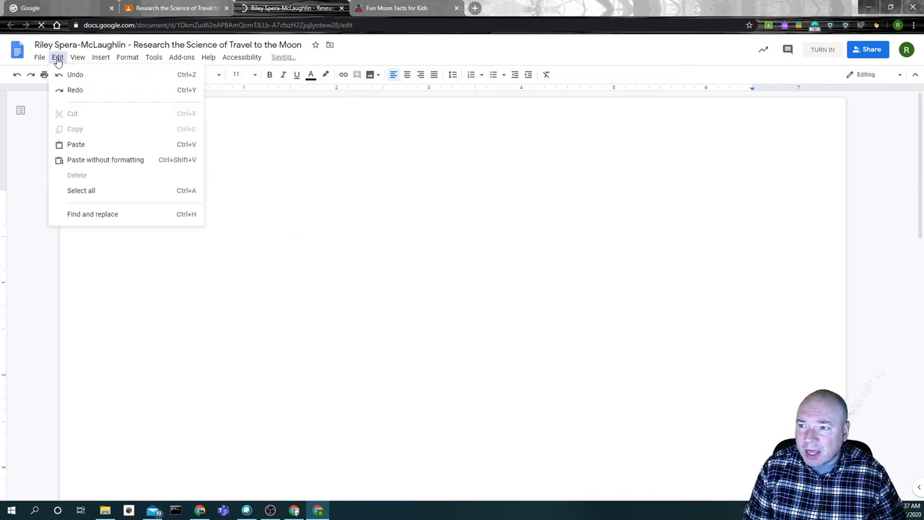
click(127, 160)
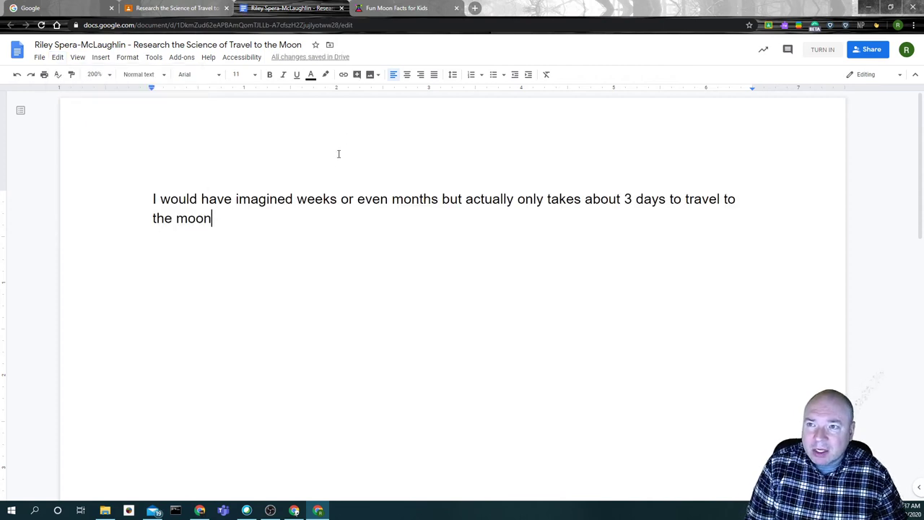
key(Return)
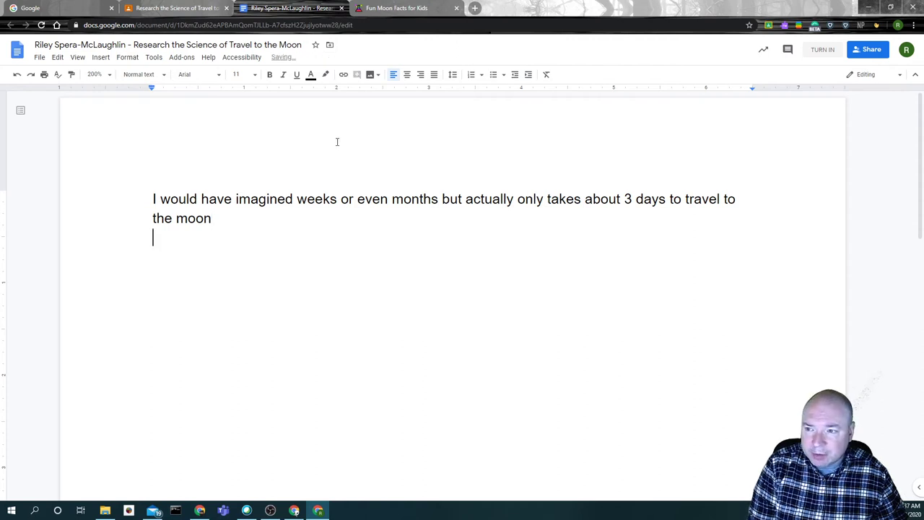
click(369, 11)
click(243, 26)
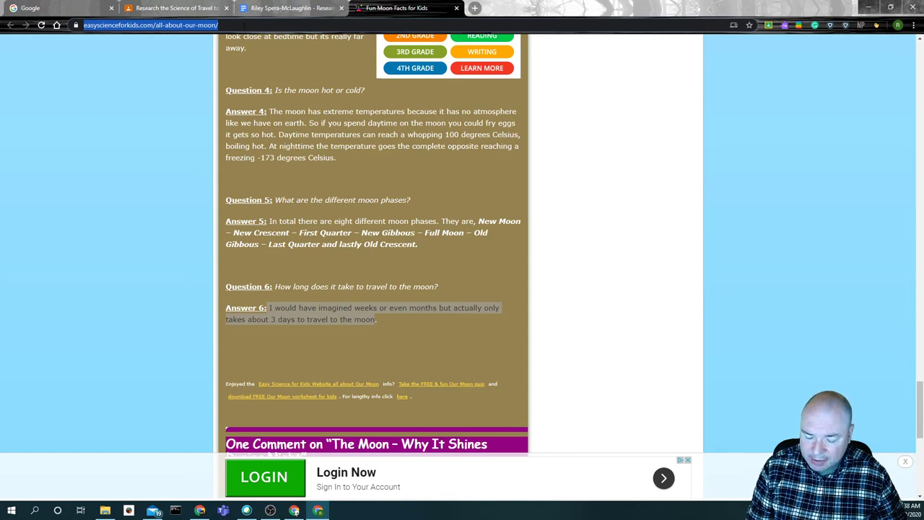
key(ctrl+v)
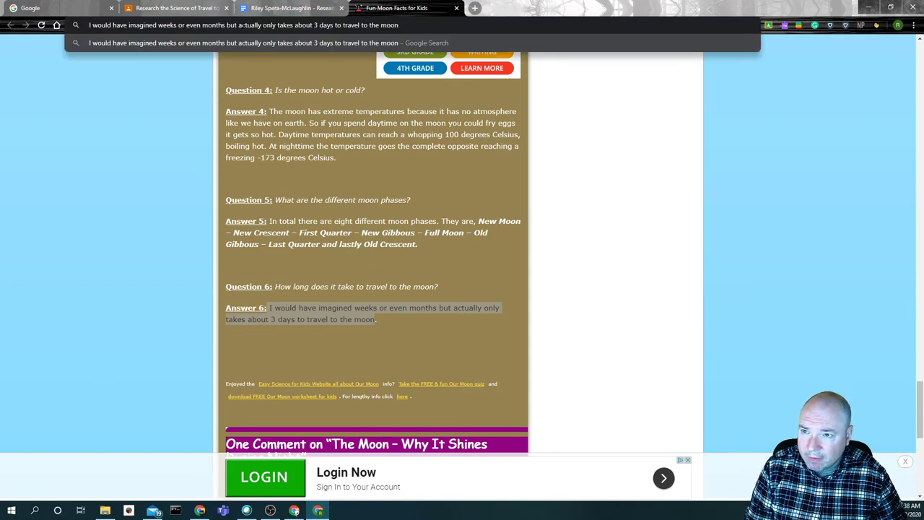
key(Escape)
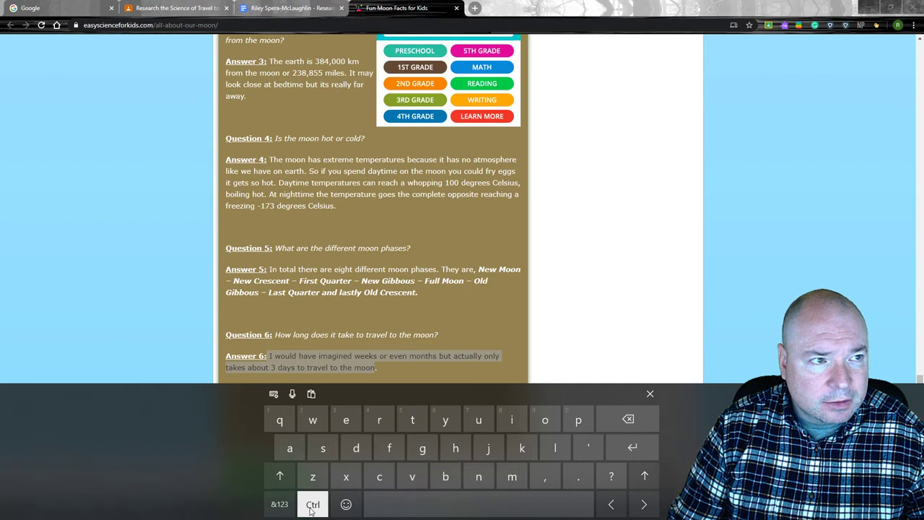
click(289, 24)
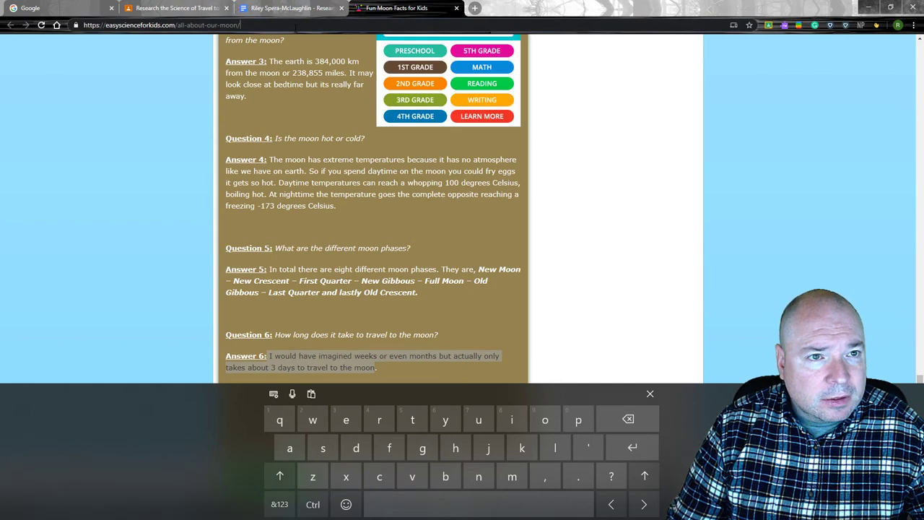
drag(240, 25, 87, 14)
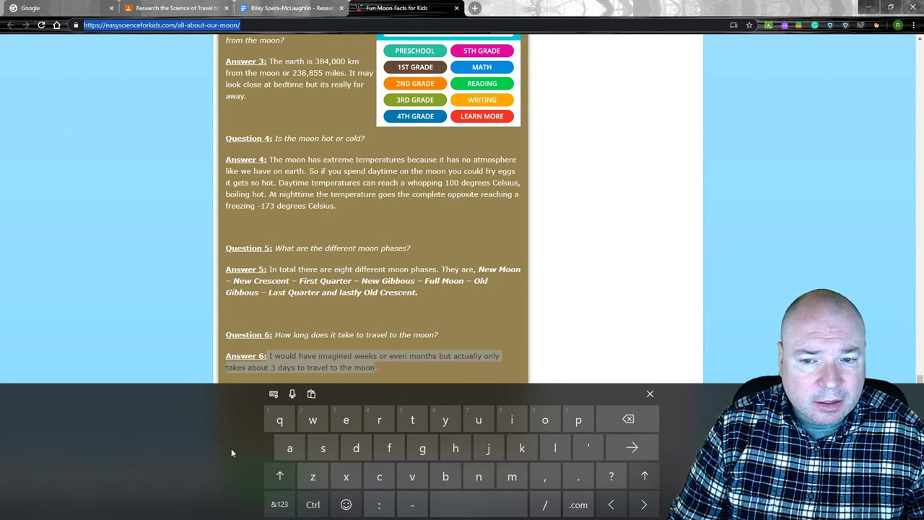
click(318, 511)
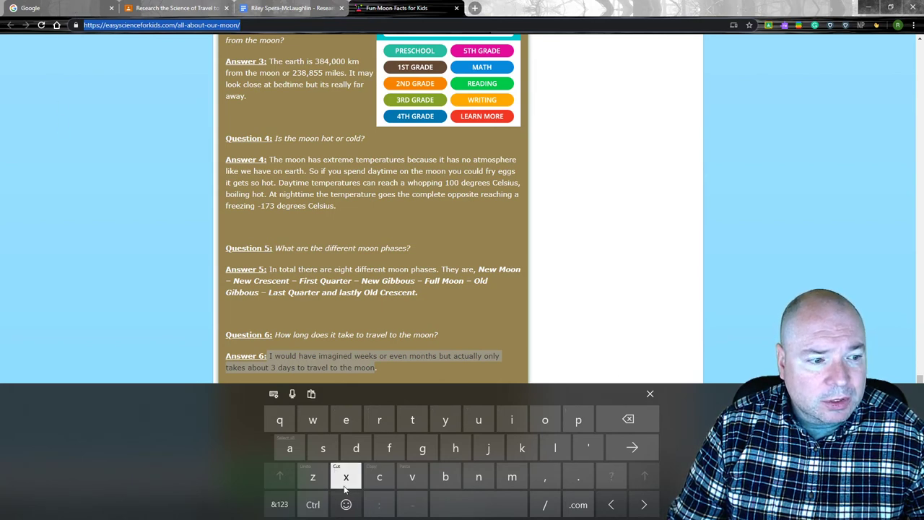
click(377, 477)
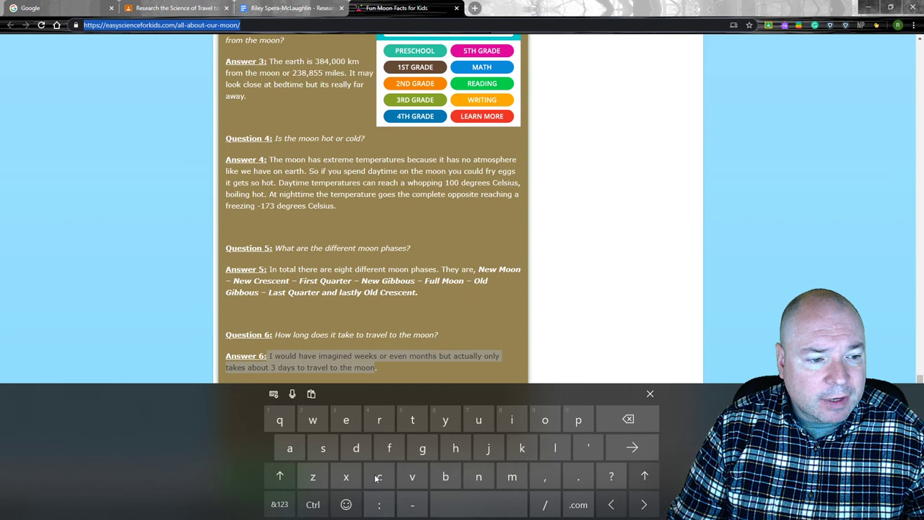
click(150, 9)
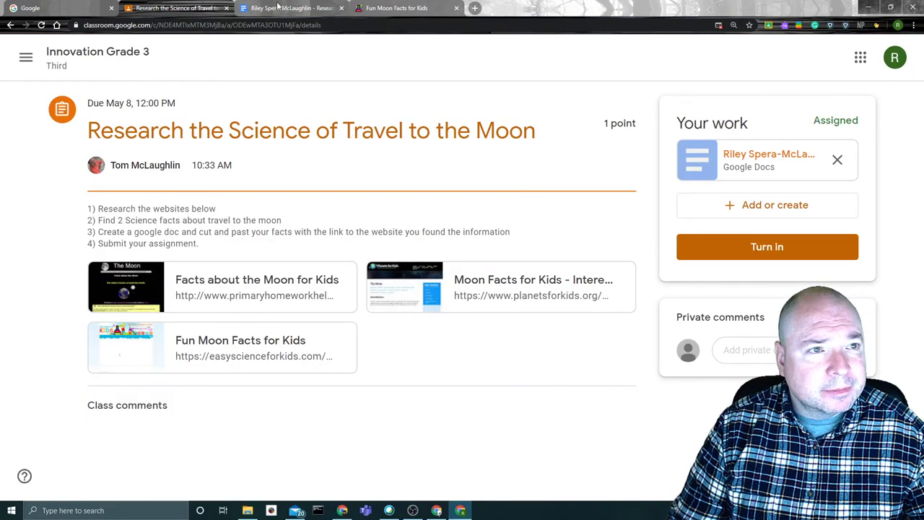
click(278, 8)
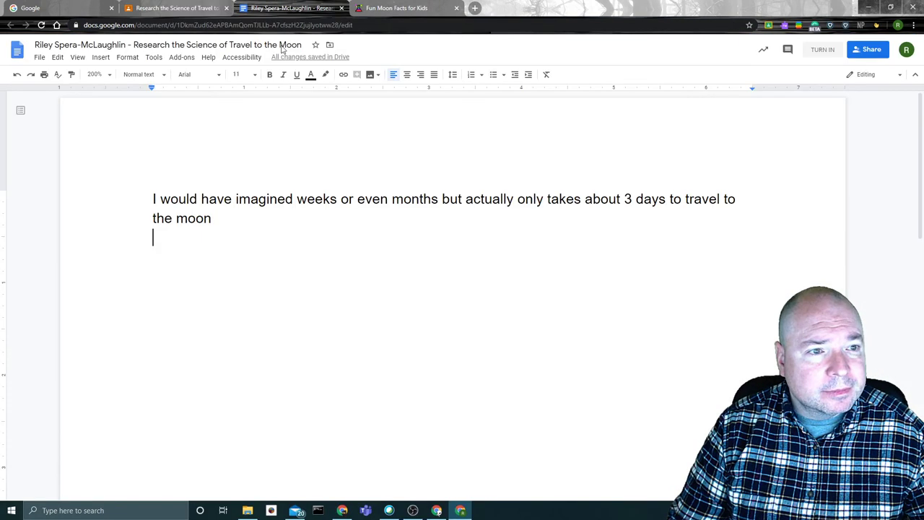
click(58, 59)
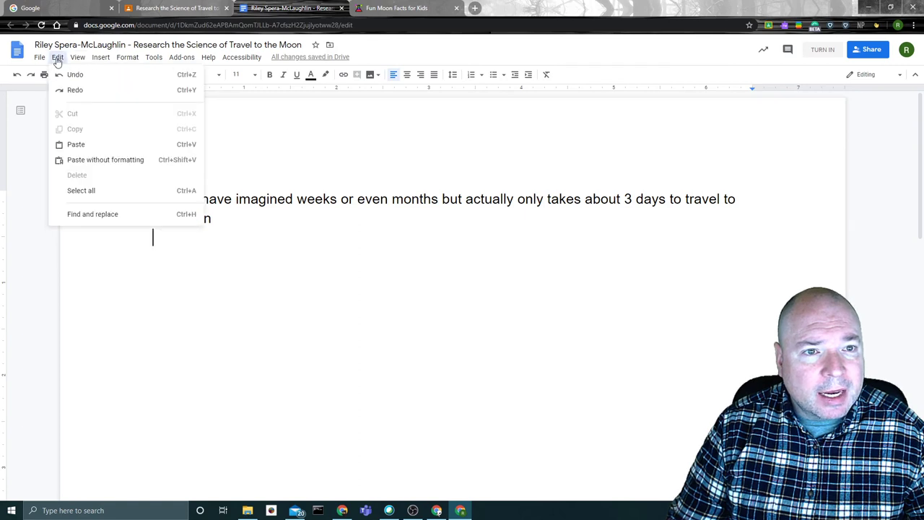
click(76, 144)
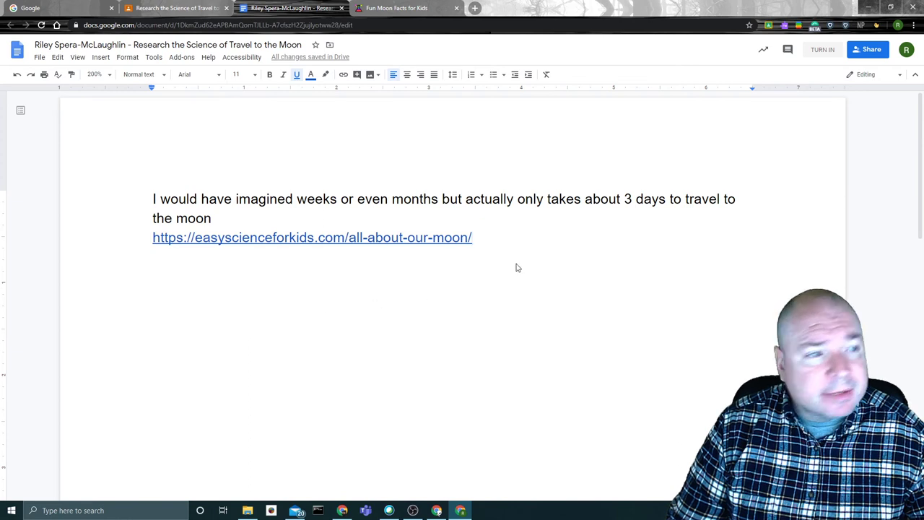
Turn in the document as the work for the "Research the Science of Travel to the Moon" assignment
click(823, 51)
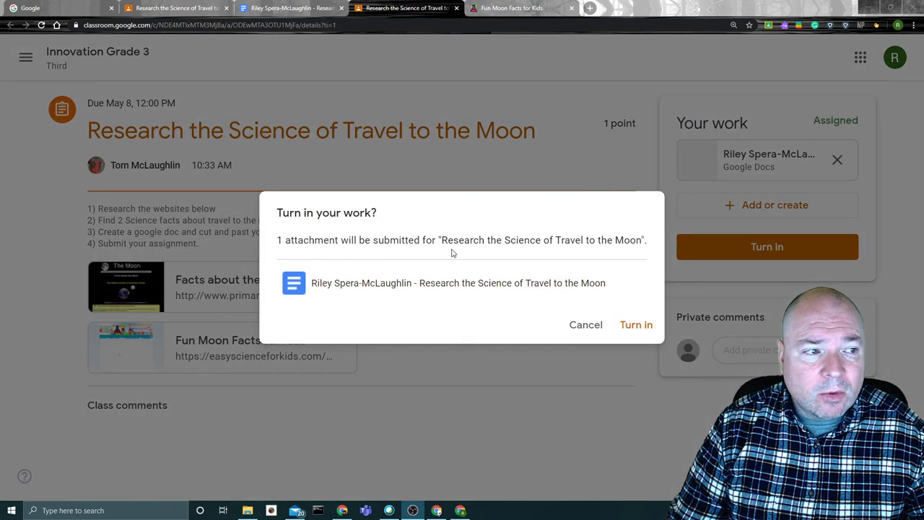
click(627, 327)
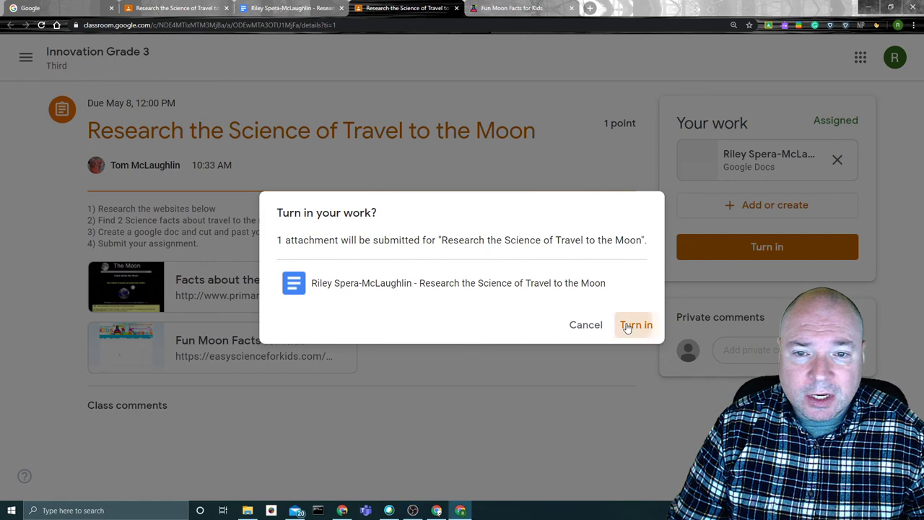